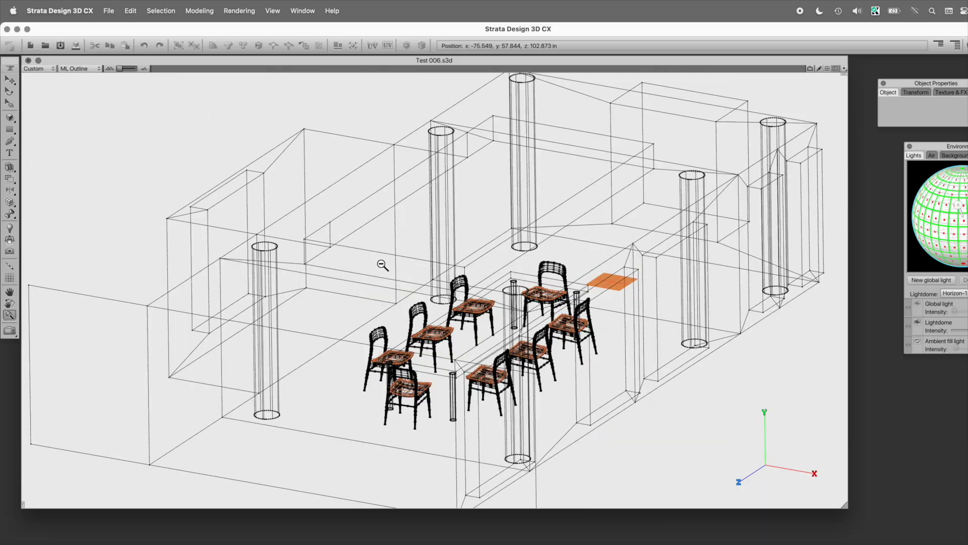
View the whole room model from farther out and open the scene camera's view
{"action": "left_click", "coordinate": [396, 266], "text": "alt+super"}
{"action": "left_click_drag", "start_coordinate": [402, 275], "coordinate": [410, 298]}
{"action": "left_click_drag", "start_coordinate": [486, 361], "coordinate": [471, 334]}
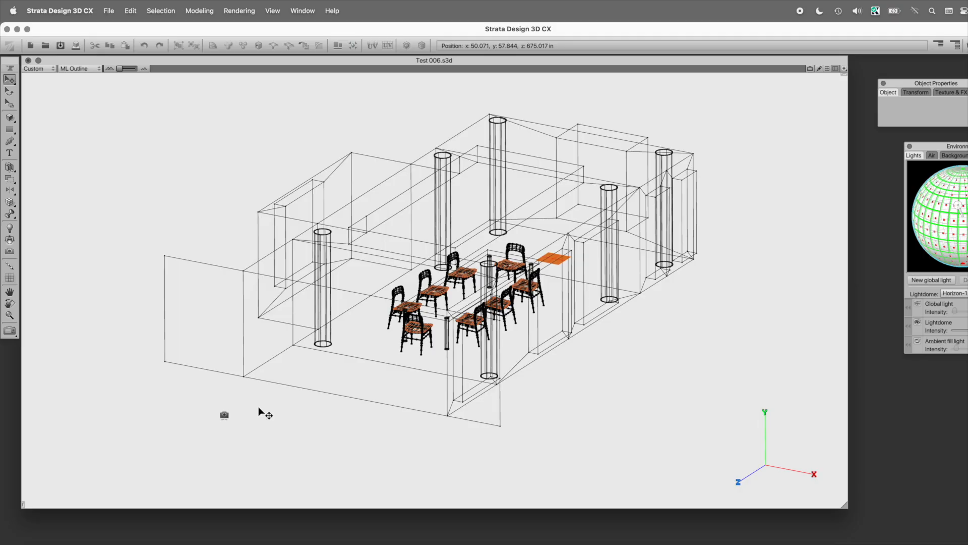
{"action": "double_click", "coordinate": [225, 415]}
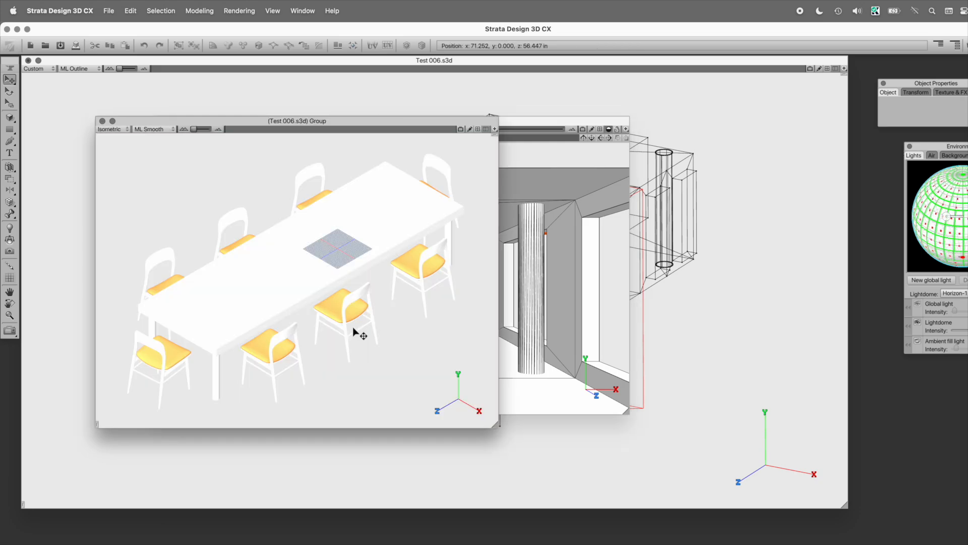
Inspect a dining chair's mesh up close in the table-and-chairs group using hidden-line display, and close the group window
{"action": "left_click_drag", "start_coordinate": [306, 351], "coordinate": [401, 327]}
{"action": "left_click", "coordinate": [260, 301], "text": "super"}
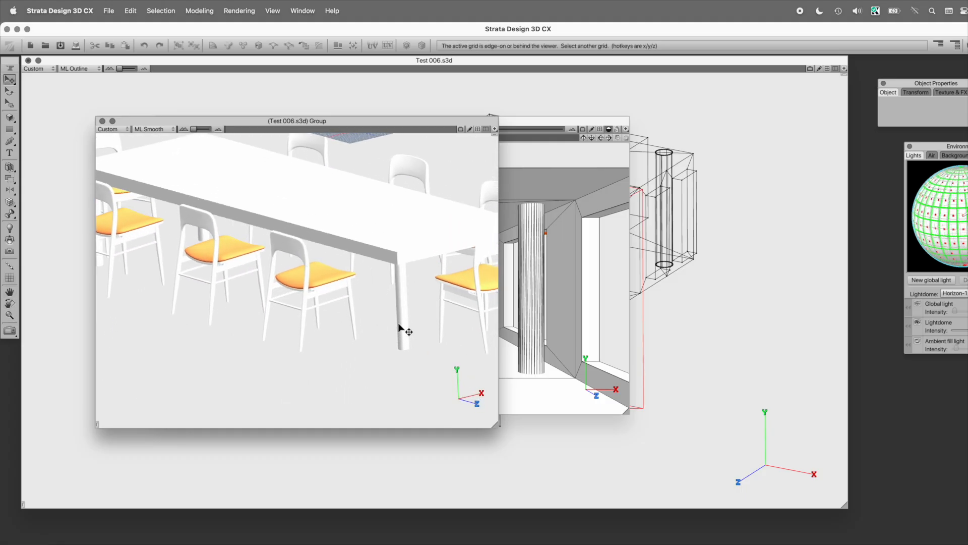
{"action": "key", "text": "h"}
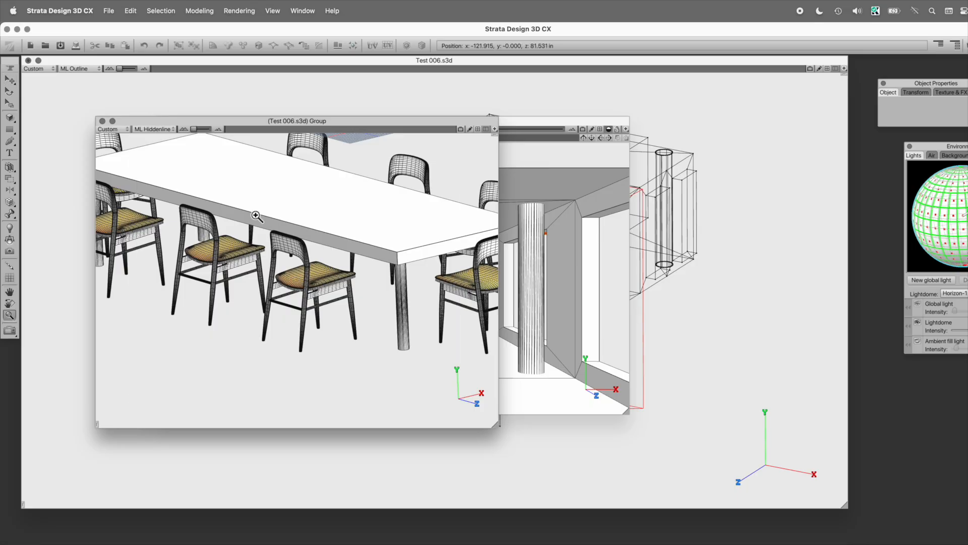
{"action": "left_click_drag", "start_coordinate": [255, 214], "coordinate": [380, 343]}
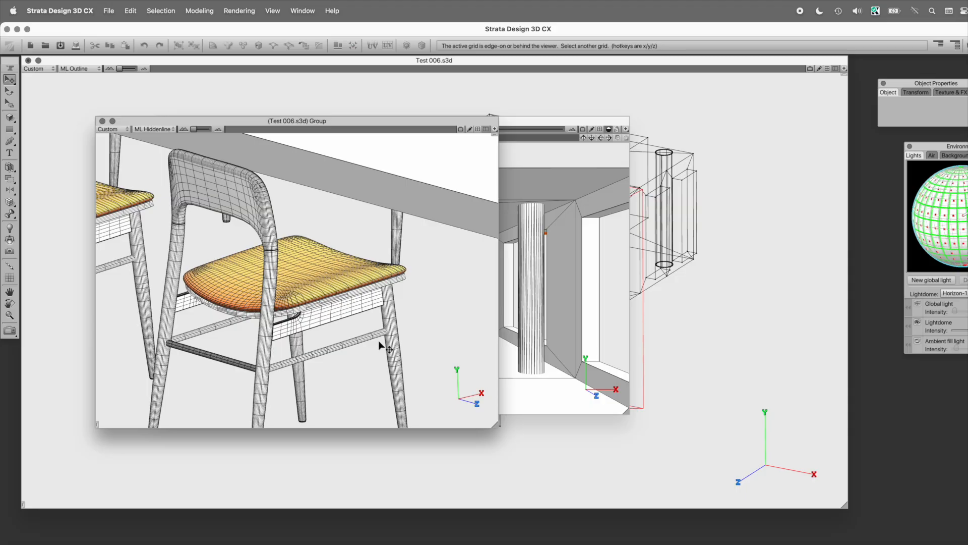
{"action": "key", "text": "super+w"}
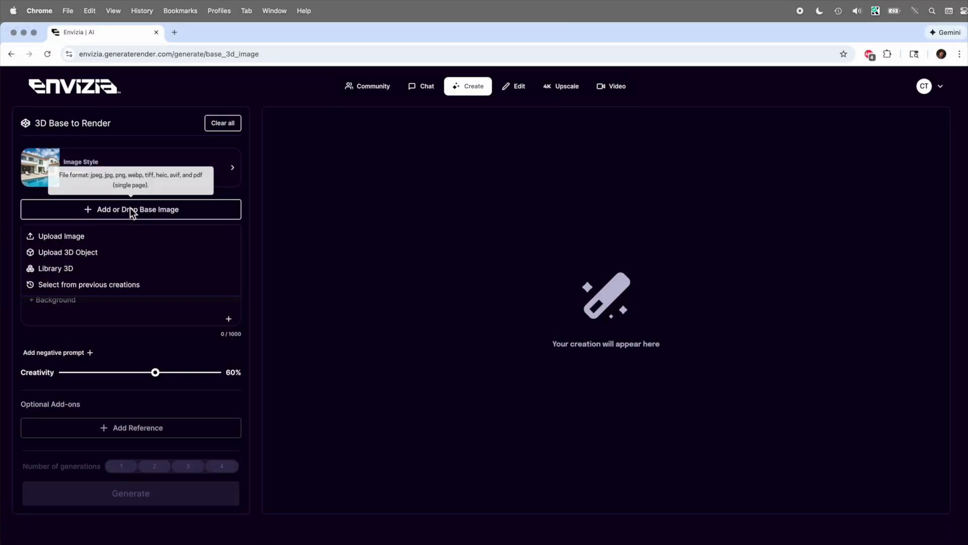
In Envizia's 3D Base to Render page, preview Test 006 Source 01.jpg and upload it as the base image
{"action": "left_click", "coordinate": [130, 207]}
{"action": "left_click", "coordinate": [107, 209]}
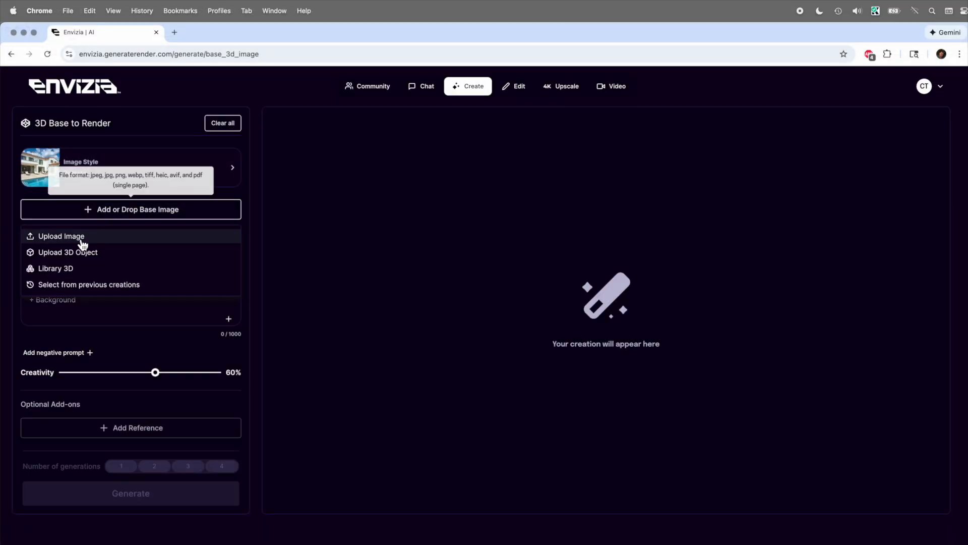
{"action": "left_click", "coordinate": [83, 237]}
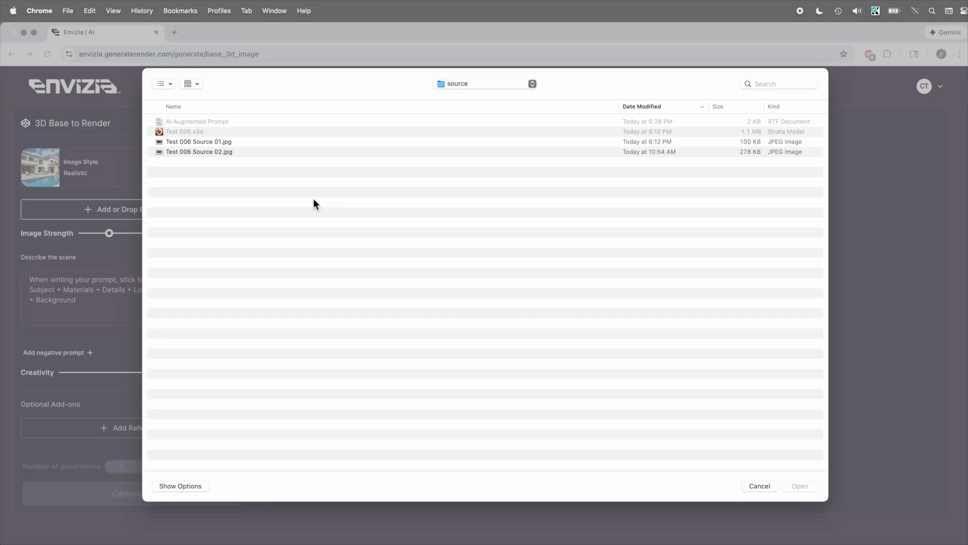
{"action": "left_click", "coordinate": [234, 141]}
{"action": "key", "text": "space"}
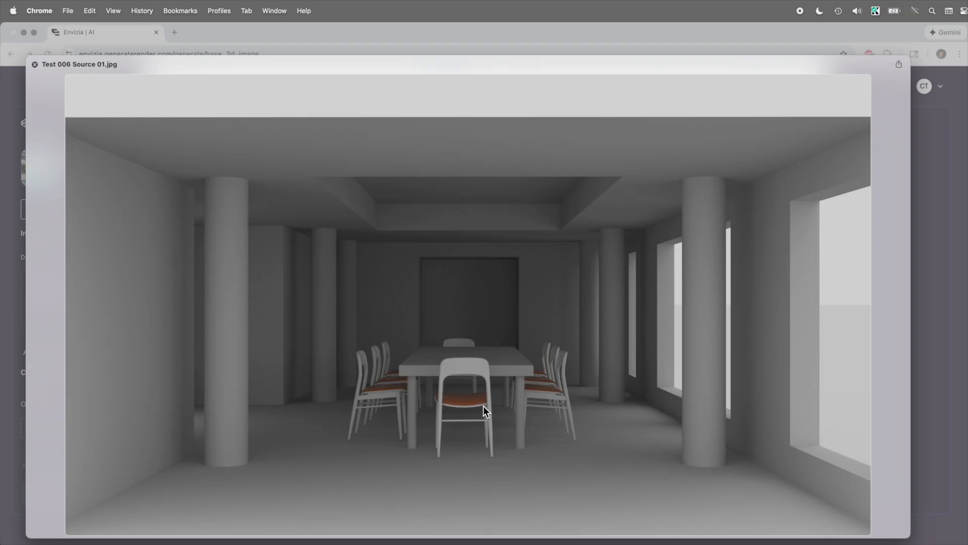
{"action": "key", "text": "space"}
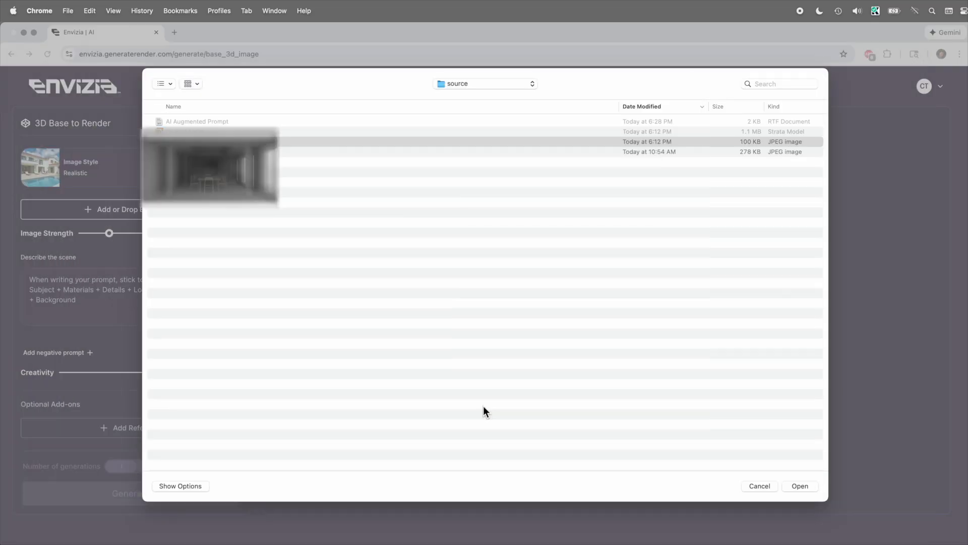
{"action": "left_click", "coordinate": [802, 483]}
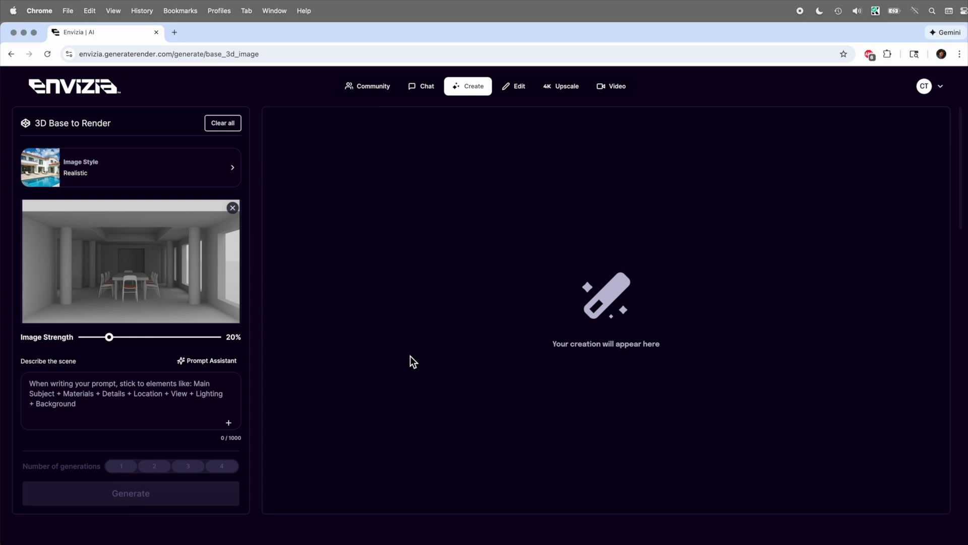
Describe an upscale art deco modern dining room with dark wood paneling, gold accents, white marble tiles and early-evening lighting, and generate the render
{"action": "left_click", "coordinate": [93, 404]}
{"action": "type", "text": "An upscale art deco styled modern dining room interior with elegant and sophisticated dark wood paneling. The wood has a subtle polish finish and the decorative moldings have gold leaf accents and fixtures.  The floor is white marble tiles.  The dining room table and chair are art deco styled, with white cushions, dark wood and gold accents.  the room's lighting is from the early evening setting sun, and warm interior lights that are inviting and elegant."}
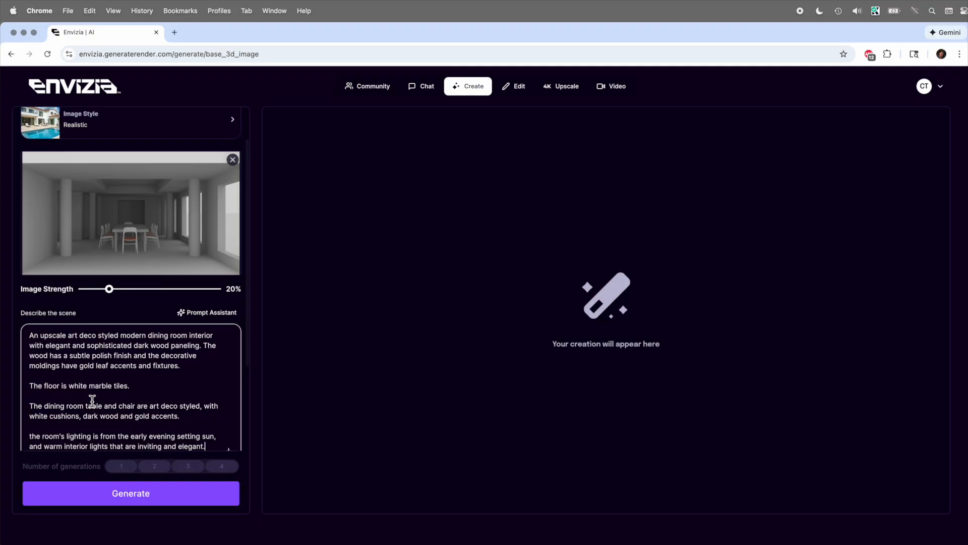
{"action": "scroll", "coordinate": [92, 401], "scroll_direction": "down", "scroll_amount": 2}
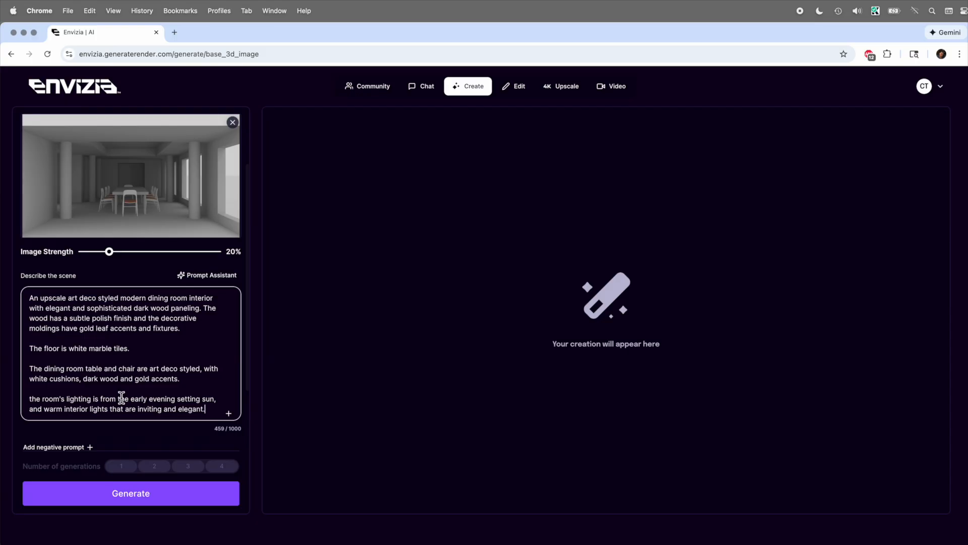
{"action": "left_click", "coordinate": [134, 496]}
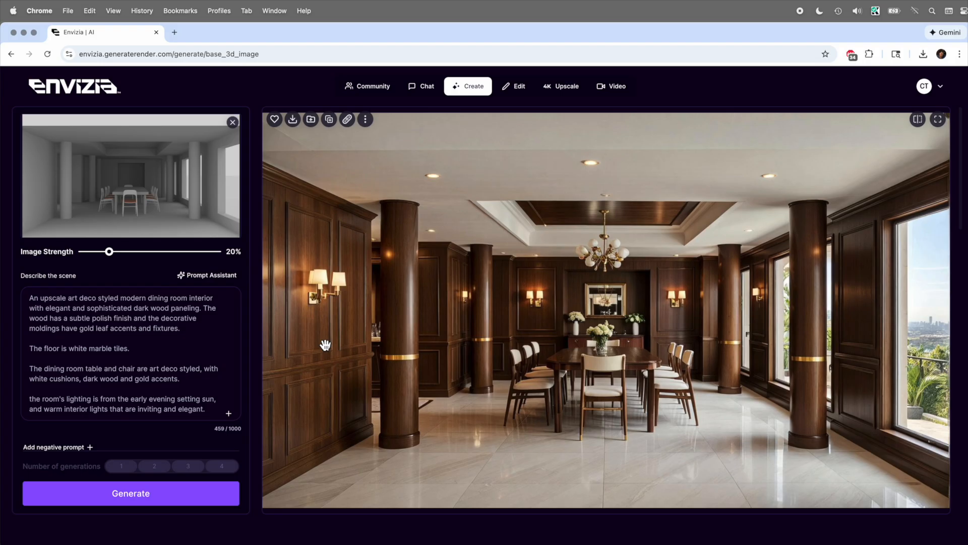
Replace the scene description with a modern dining room mixing 1970s green colors and art deco dark wood paneling, and generate a new render
{"action": "left_click", "coordinate": [142, 309]}
{"action": "key", "text": "super+a"}
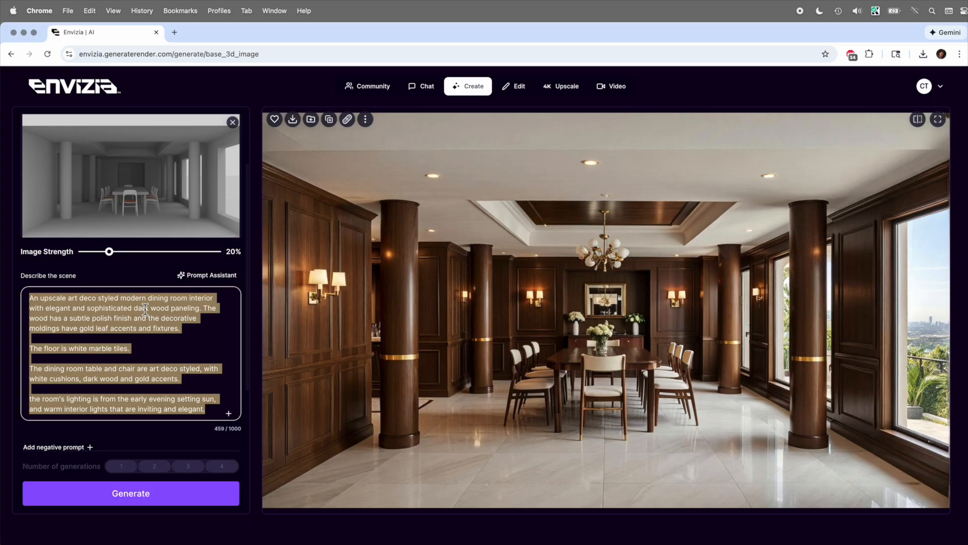
{"action": "type", "text": "An upscale modern dining room interior with a mixture of influences from 1970s design aesthetic featuring green colors, and elegant and sophisticated art deco styling including dark wood paneling on the walls. The wood has a subtle polished finish and the decorative moldings have gold leaf accents, green coloration and fixtures.  The floor is white marble tiles.  The dining room table and chair are modern art deco styled, with white cushions, dark wood and gold accents.  the room's lighting is from the early evening setting sun, and warm interior lights that are inviting and elegant."}
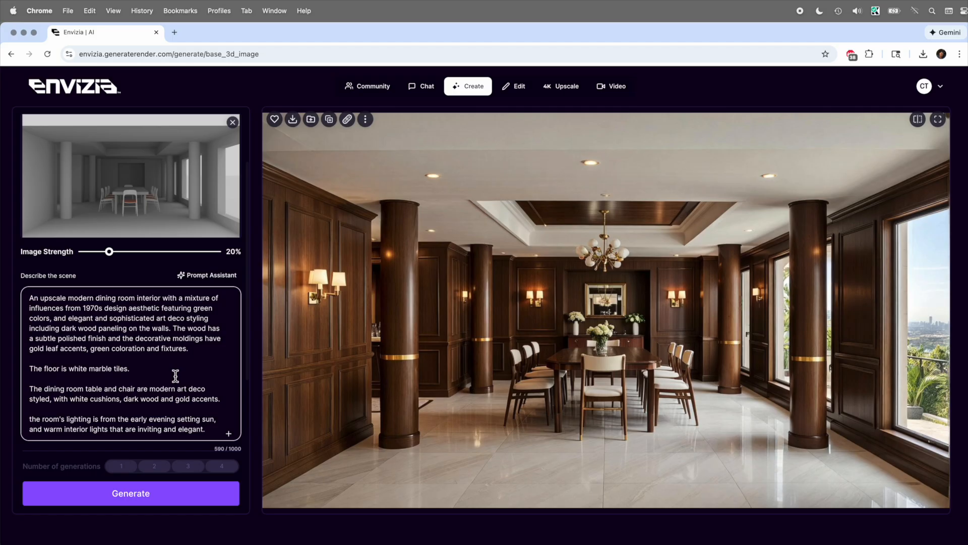
{"action": "left_click", "coordinate": [162, 494]}
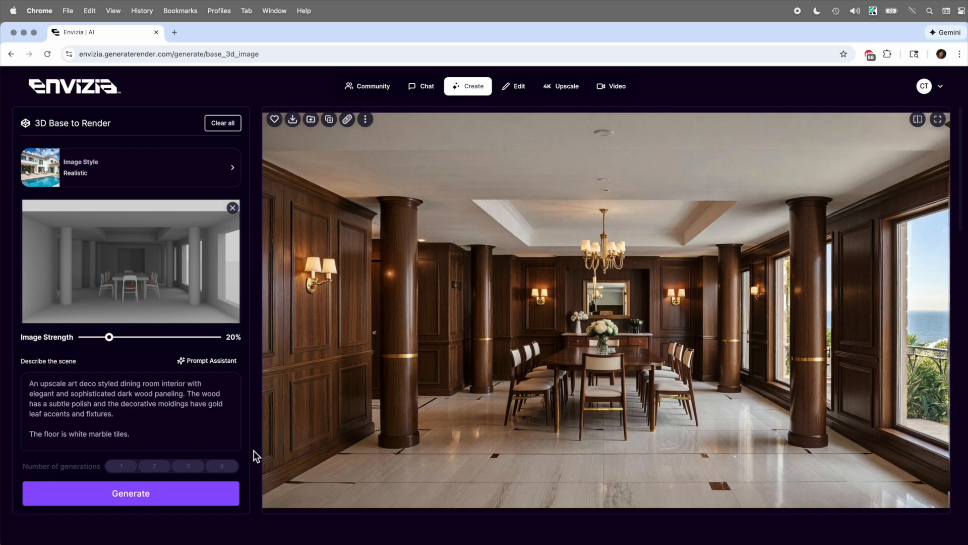
Preview and upload villa-cortine-palace-947035_1920.jpg as the style reference image for the art deco dining room, and generate the render
{"action": "scroll", "coordinate": [253, 449], "scroll_direction": "down", "scroll_amount": 1}
{"action": "scroll", "coordinate": [253, 450], "scroll_direction": "up", "scroll_amount": 1}
{"action": "scroll", "coordinate": [187, 425], "scroll_direction": "down", "scroll_amount": 1}
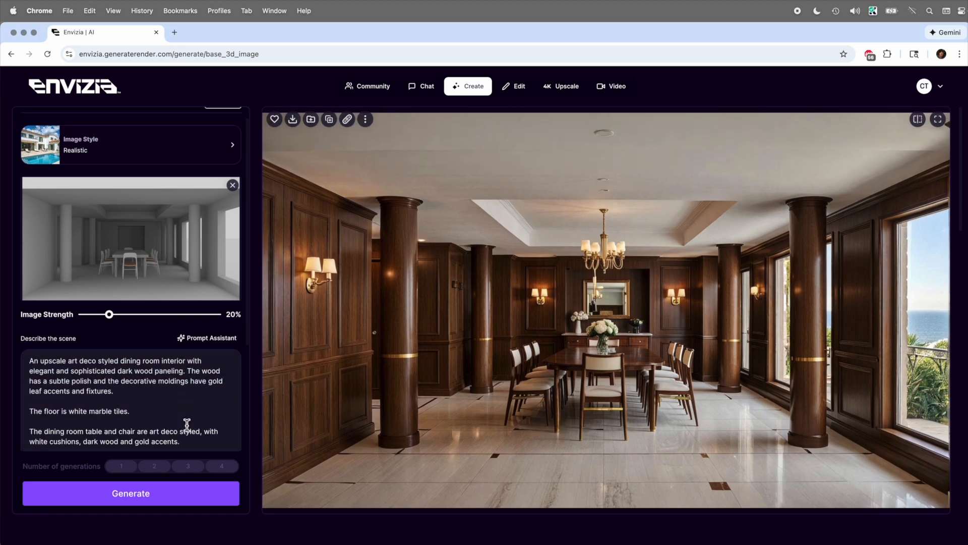
{"action": "scroll", "coordinate": [187, 425], "scroll_direction": "down", "scroll_amount": 3}
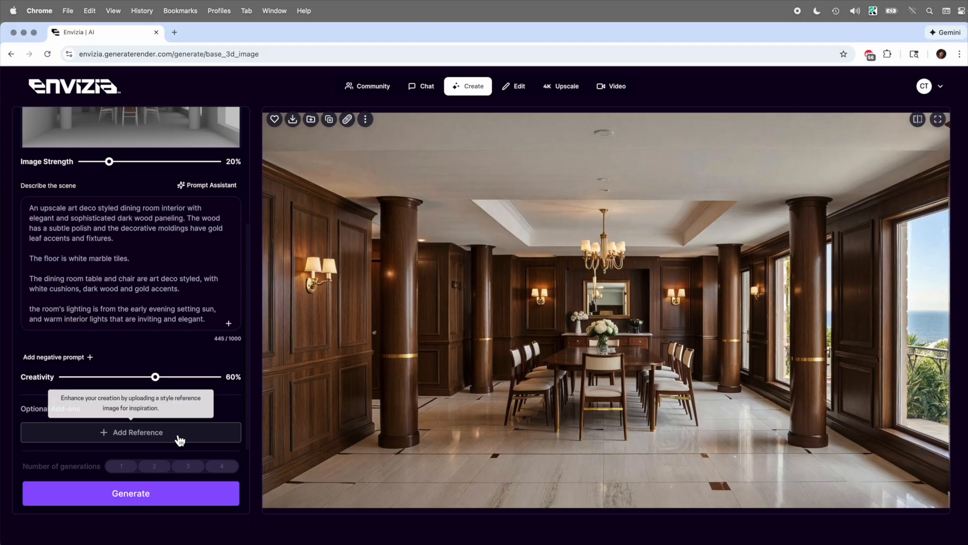
{"action": "left_click", "coordinate": [189, 434]}
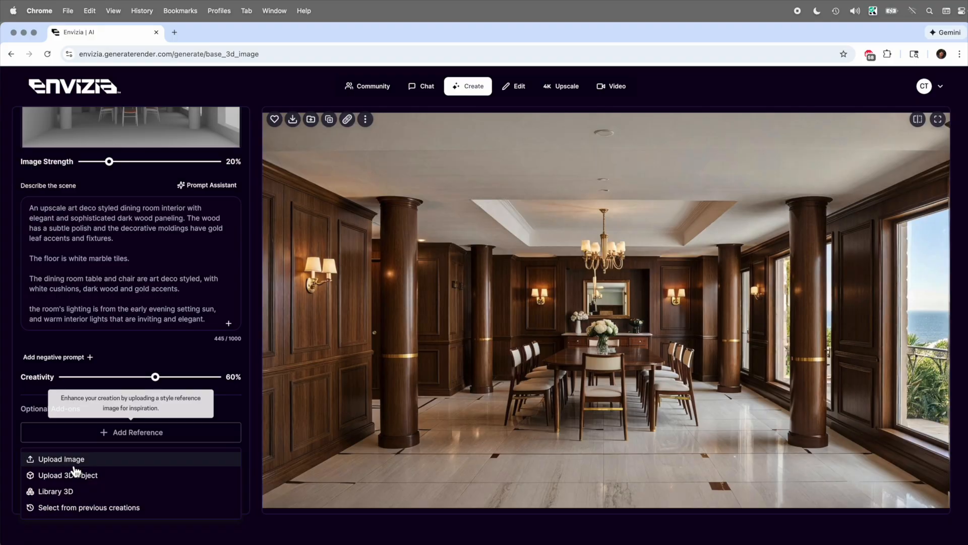
{"action": "left_click", "coordinate": [74, 465]}
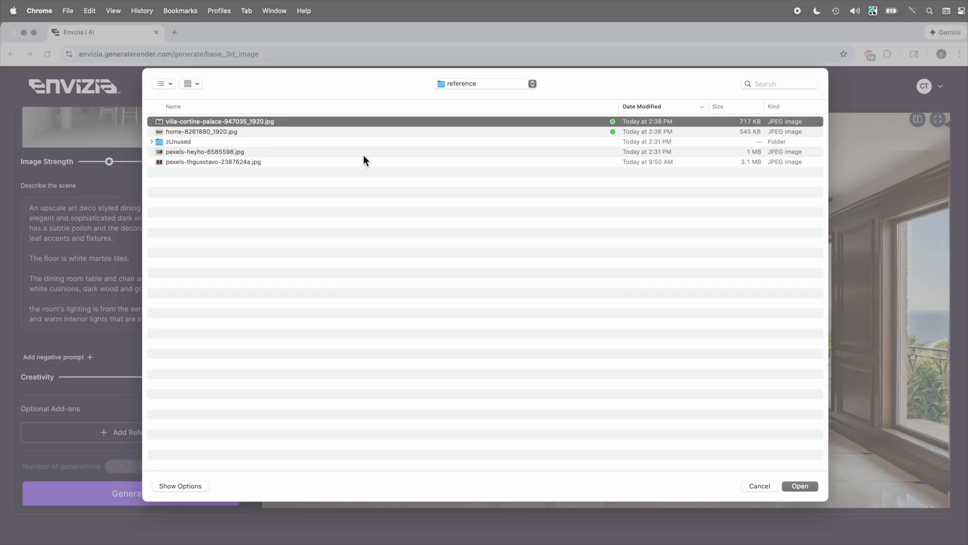
{"action": "key", "text": "space"}
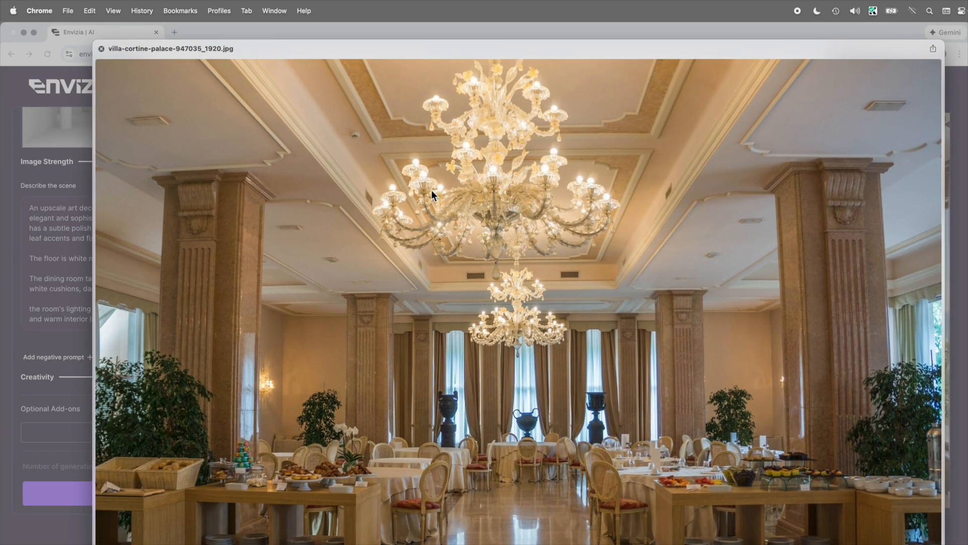
{"action": "left_click_drag", "start_coordinate": [941, 544], "coordinate": [821, 526]}
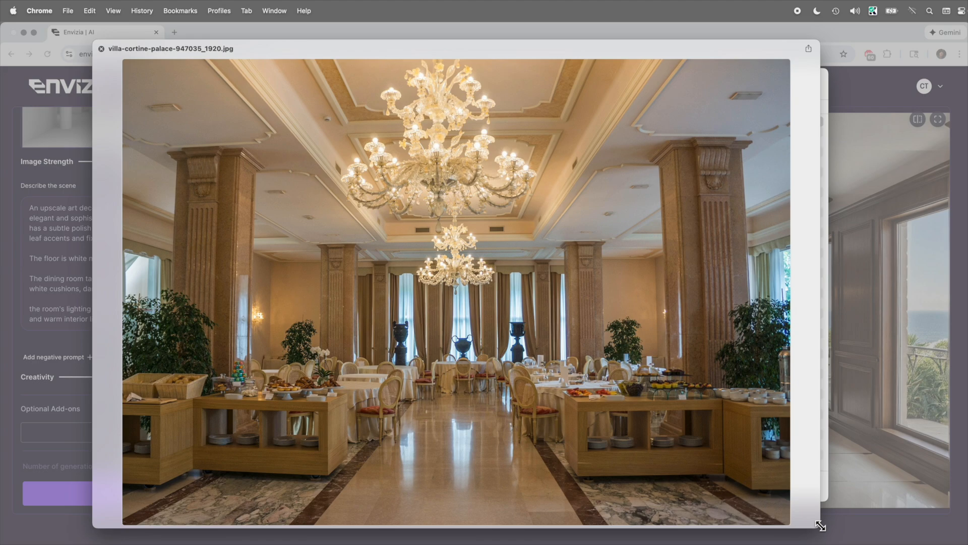
{"action": "key", "text": "space"}
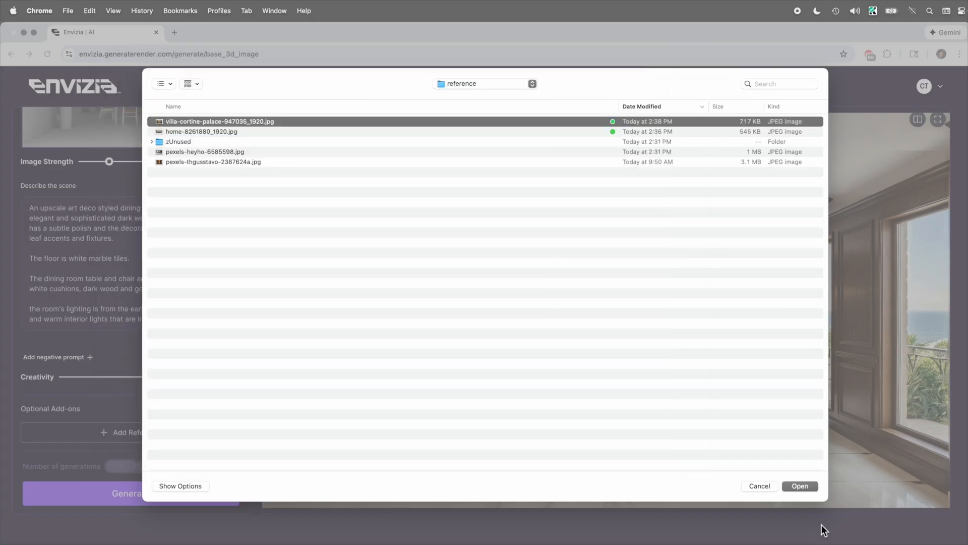
{"action": "left_click", "coordinate": [800, 486]}
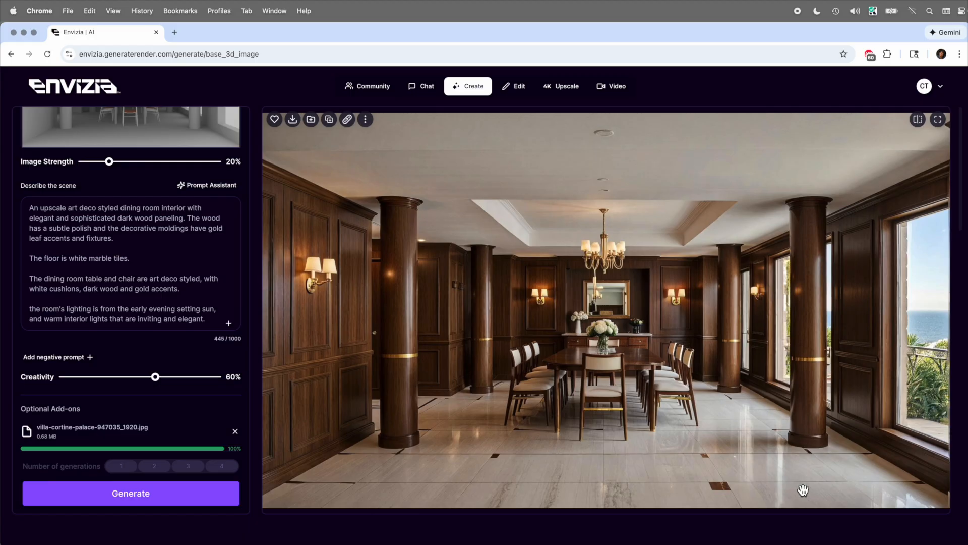
{"action": "scroll", "coordinate": [153, 432], "scroll_direction": "down", "scroll_amount": 3}
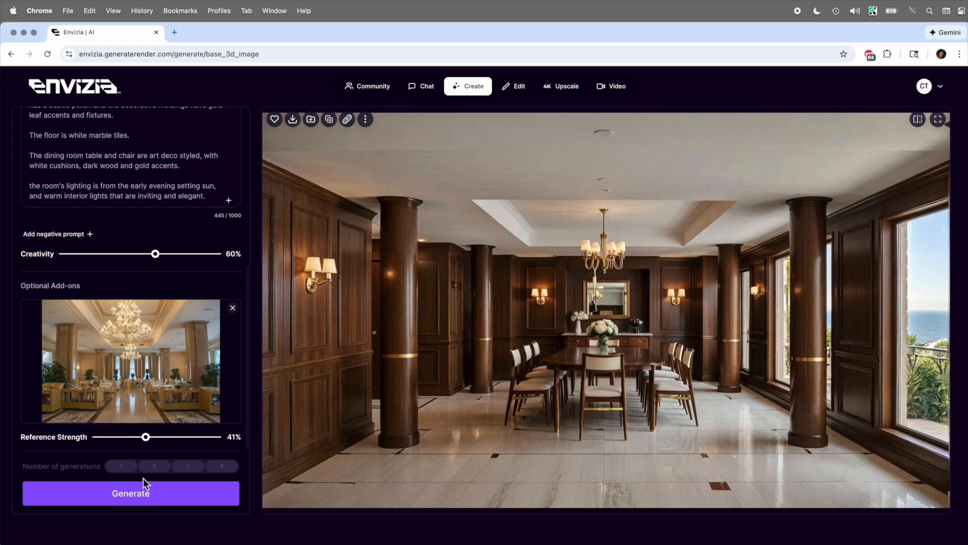
{"action": "left_click", "coordinate": [141, 504]}
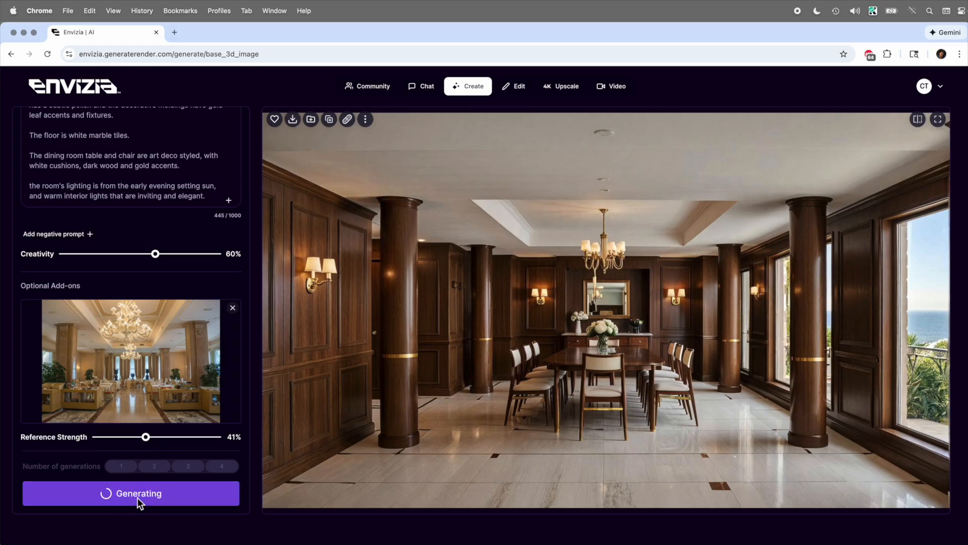